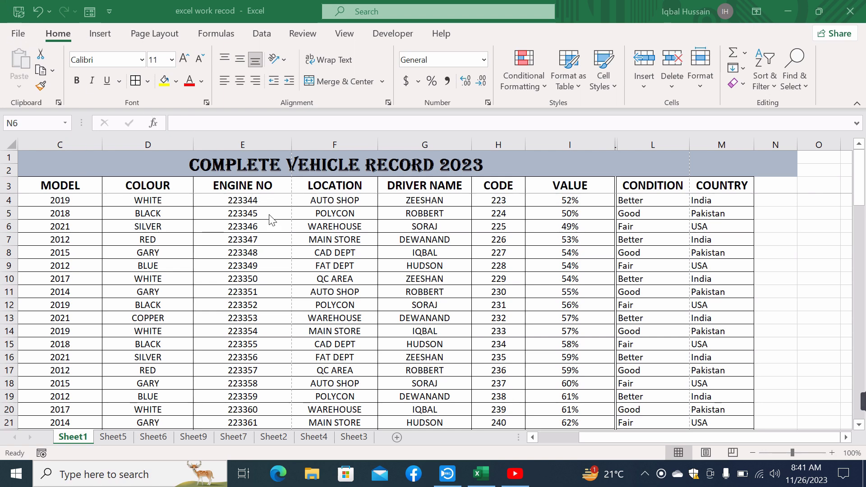
Set the page orientation of Sheet1 to landscape for printing and return to the worksheet
scroll(270, 220, up, 1)
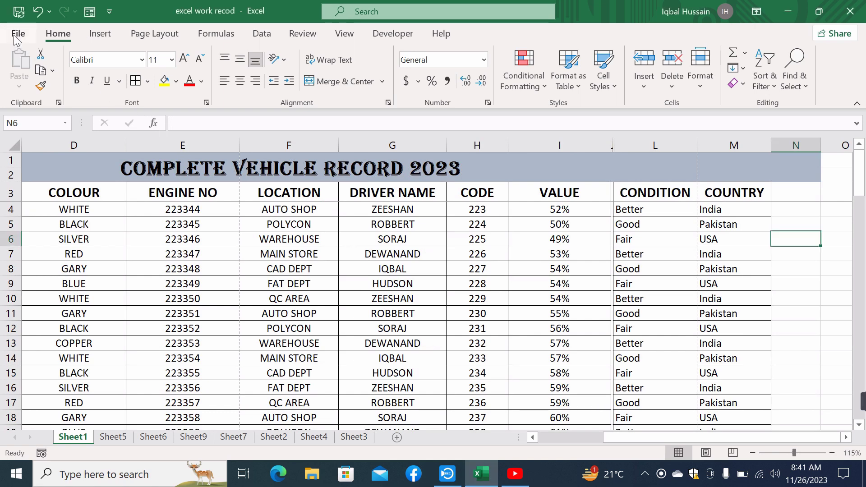
click(16, 36)
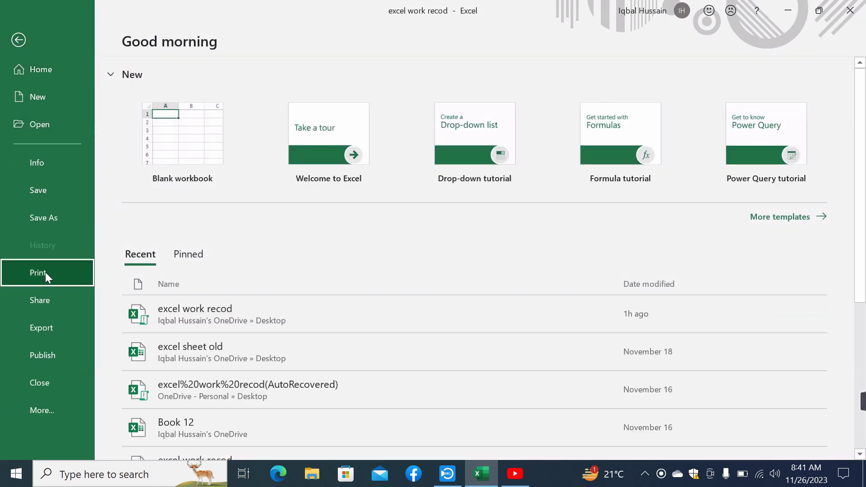
click(45, 272)
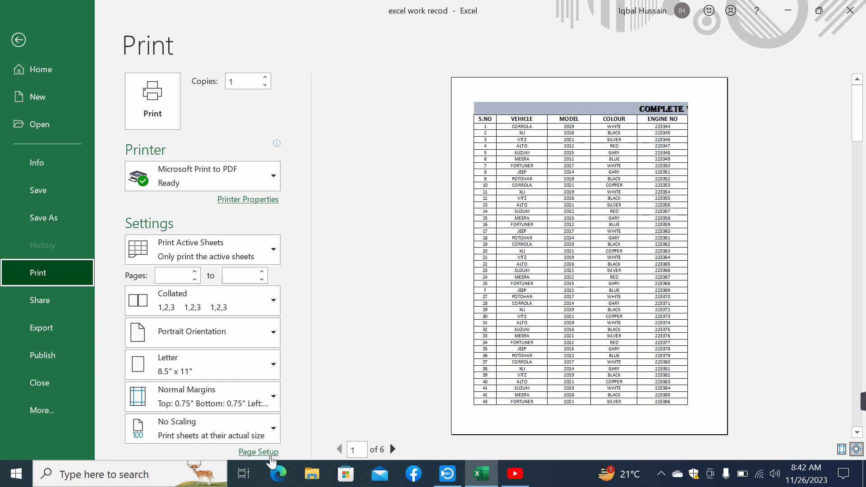
click(270, 456)
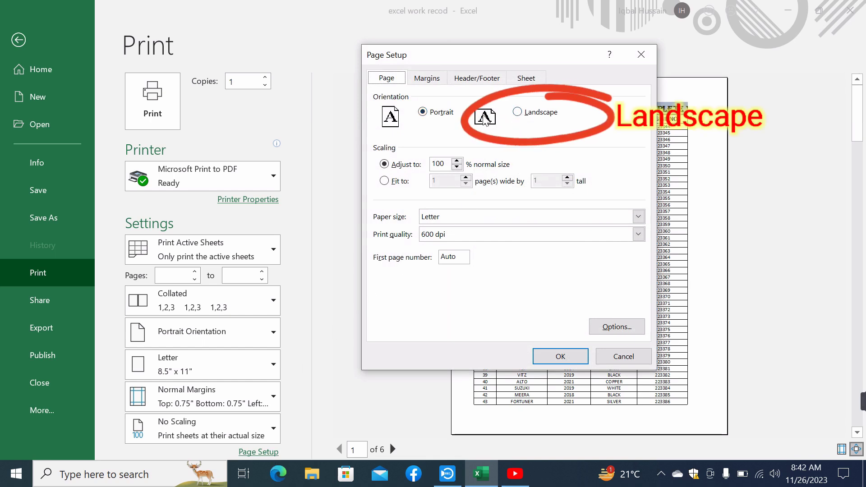
click(518, 113)
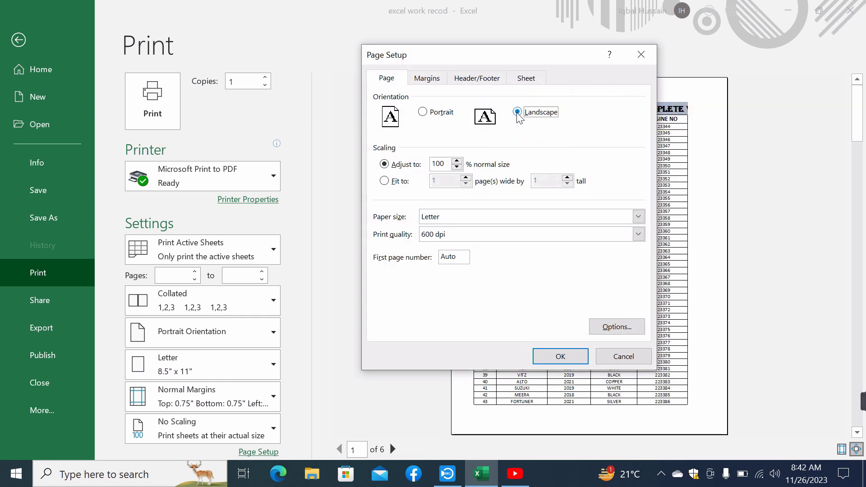
click(575, 355)
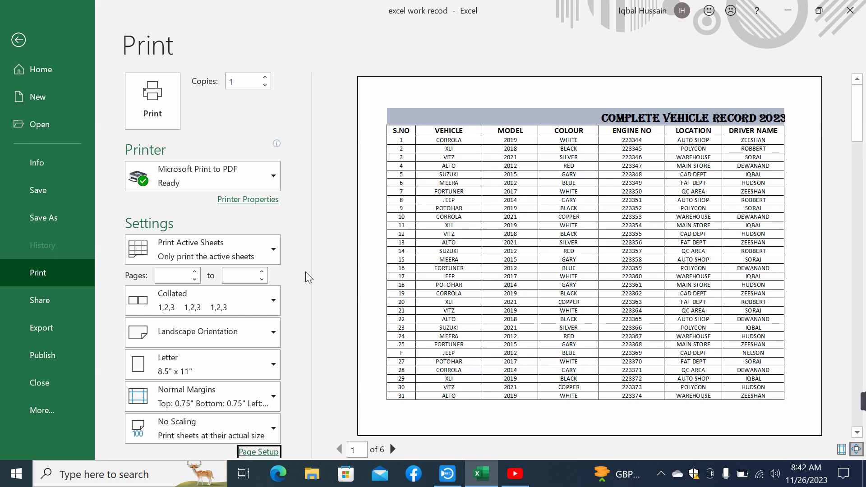
click(18, 40)
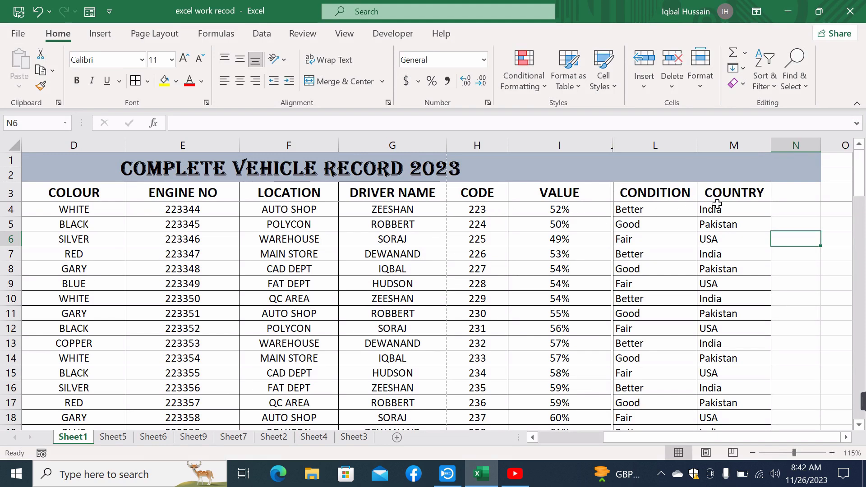
Reduce the print scaling of the sheet to 80% of normal size and return to the worksheet
click(12, 39)
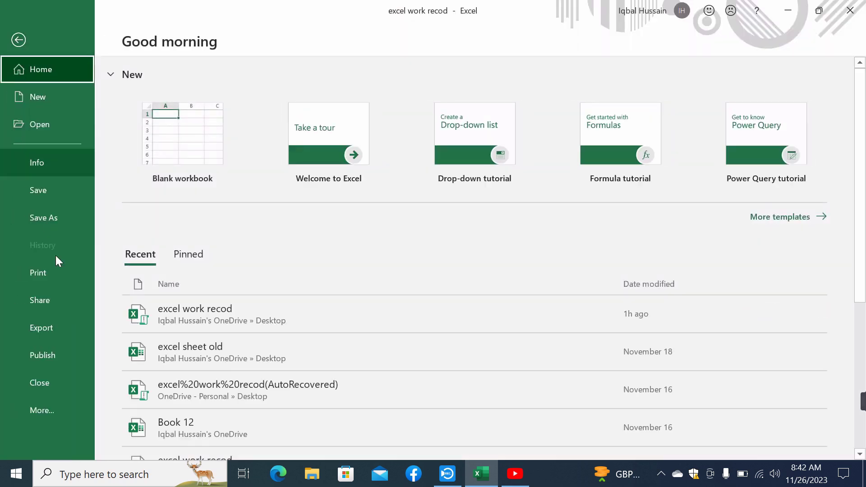
click(66, 281)
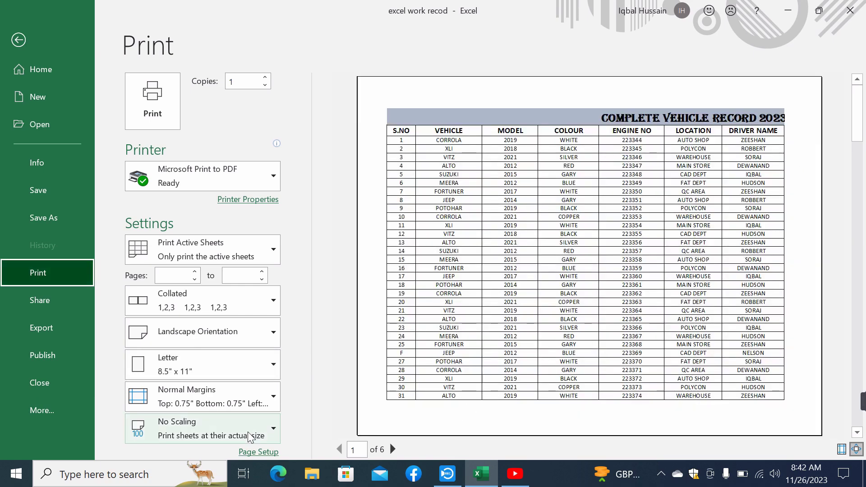
click(251, 451)
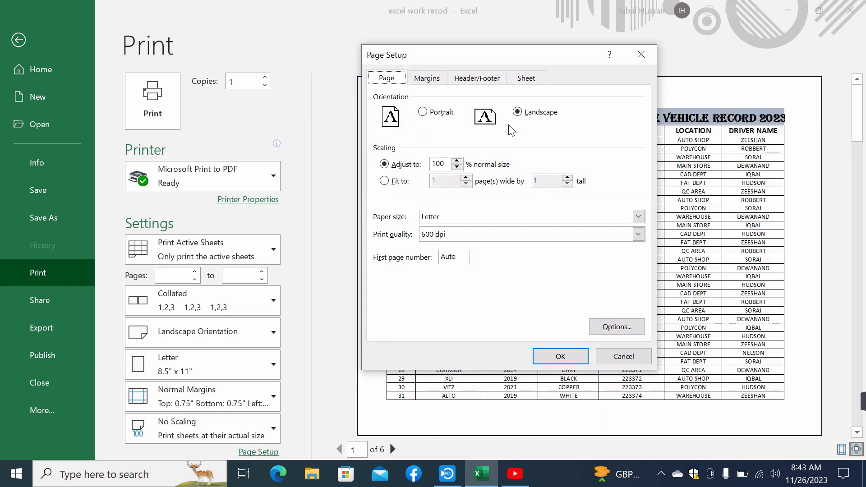
click(457, 167)
click(457, 167)
click(457, 167)
click(457, 167)
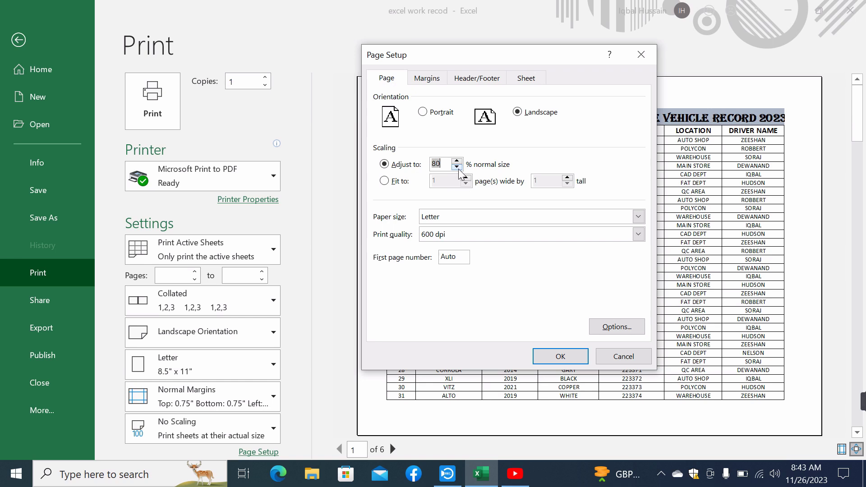
click(561, 357)
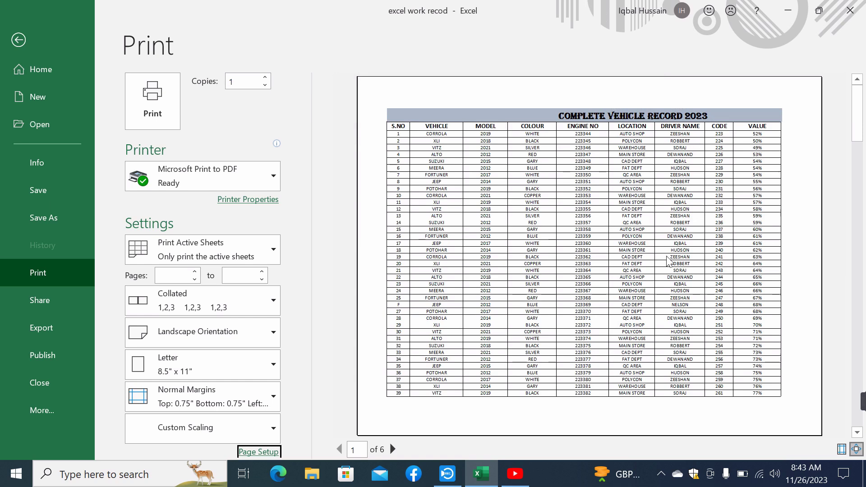
click(18, 40)
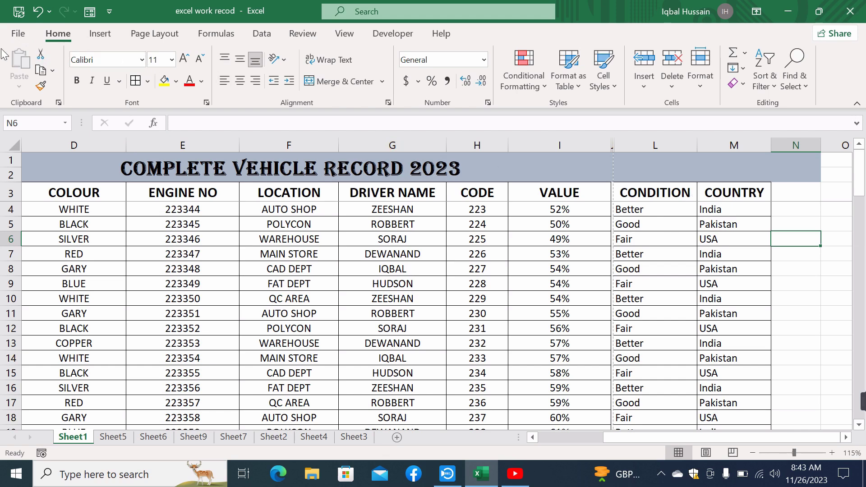
Set the sheet's print scaling to 70% of normal size and check the first two pages in the print preview
click(8, 37)
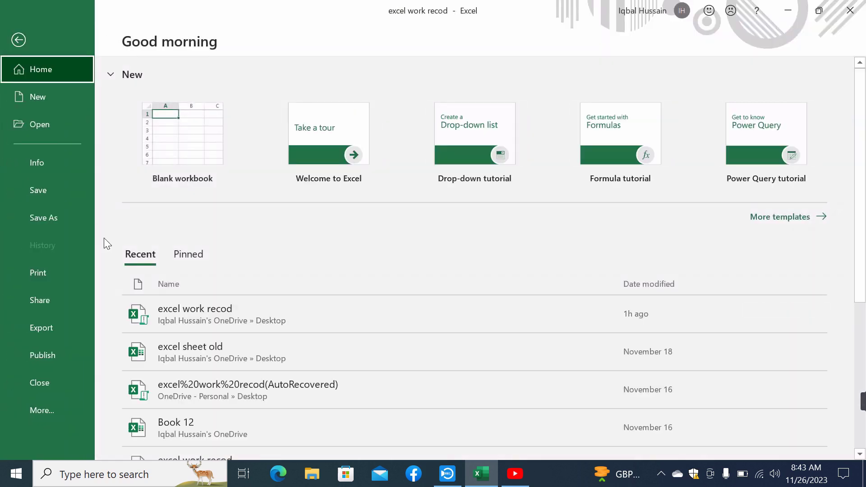
click(74, 270)
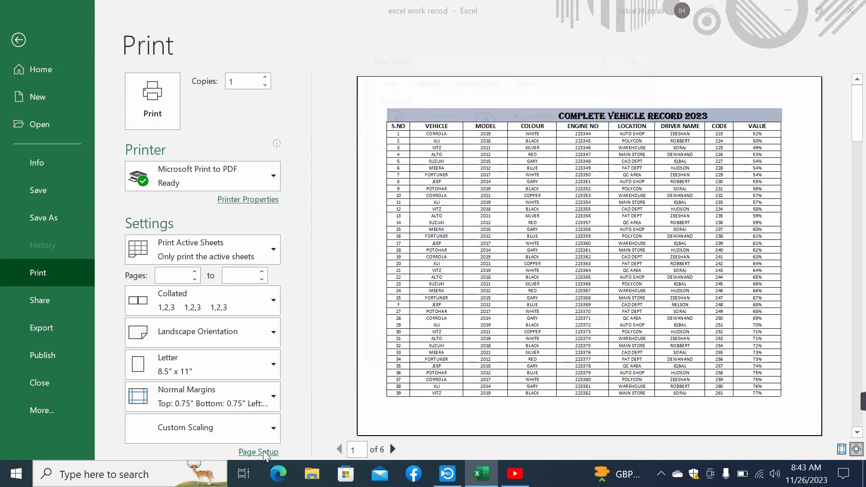
click(263, 450)
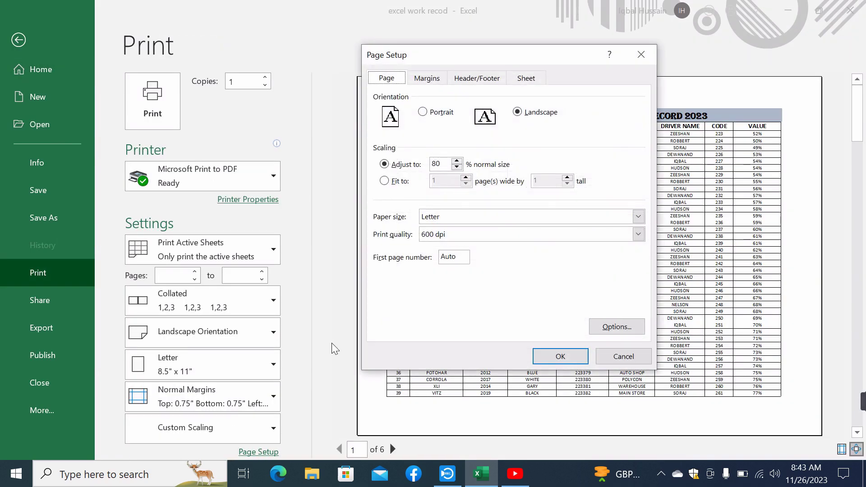
click(458, 167)
click(458, 166)
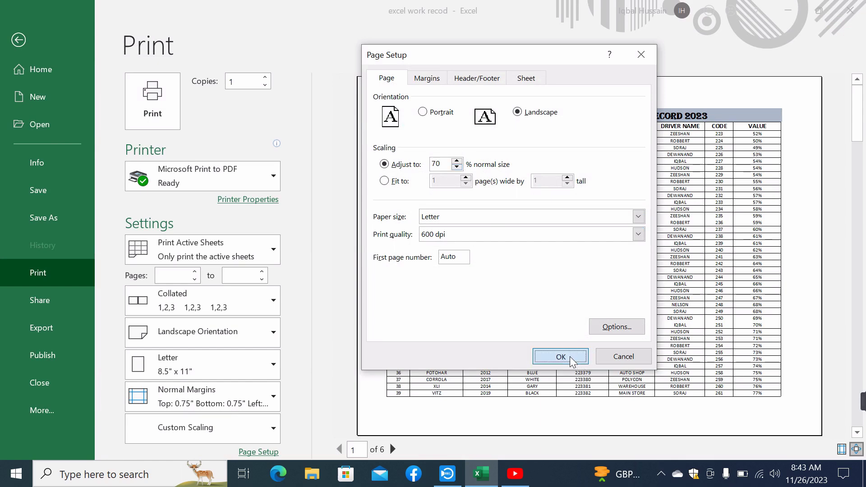
click(571, 359)
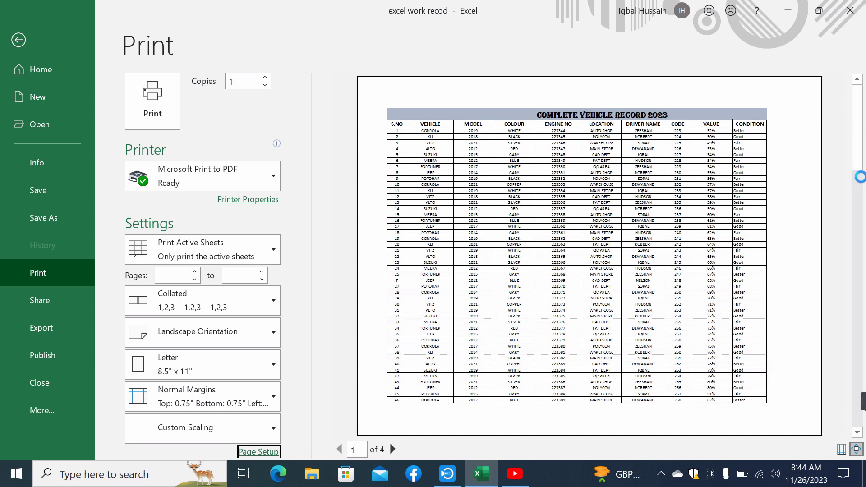
click(862, 182)
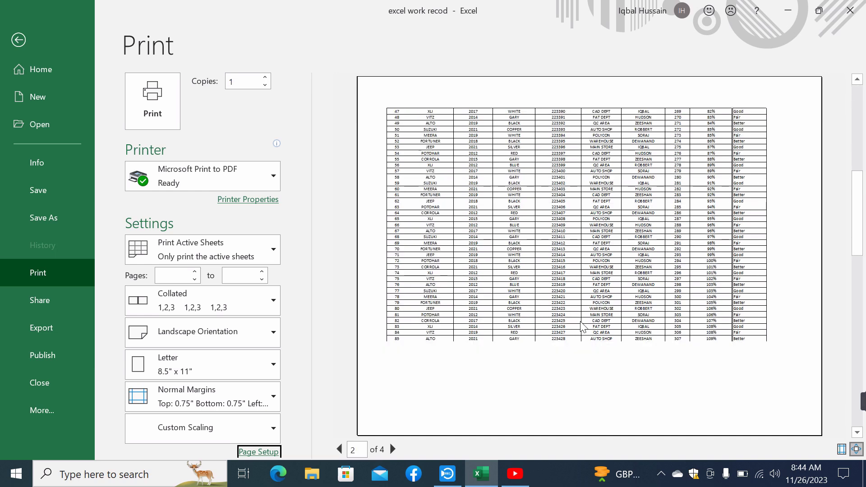
drag(858, 215, 856, 81)
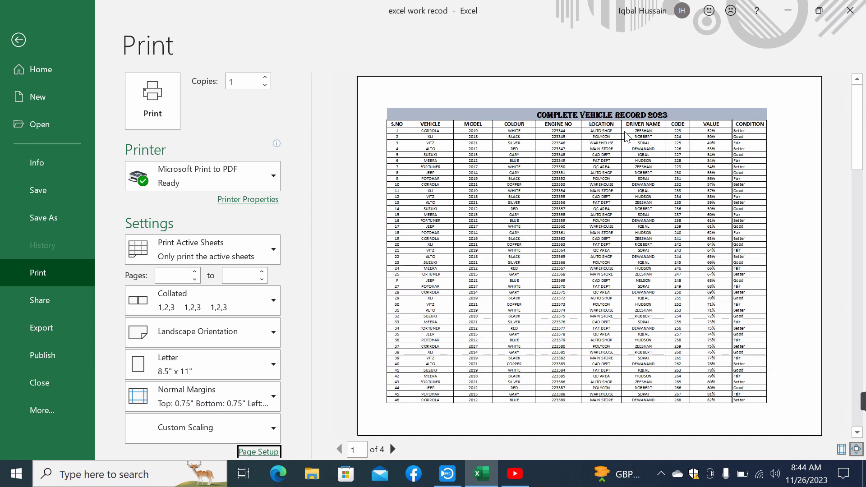
click(19, 40)
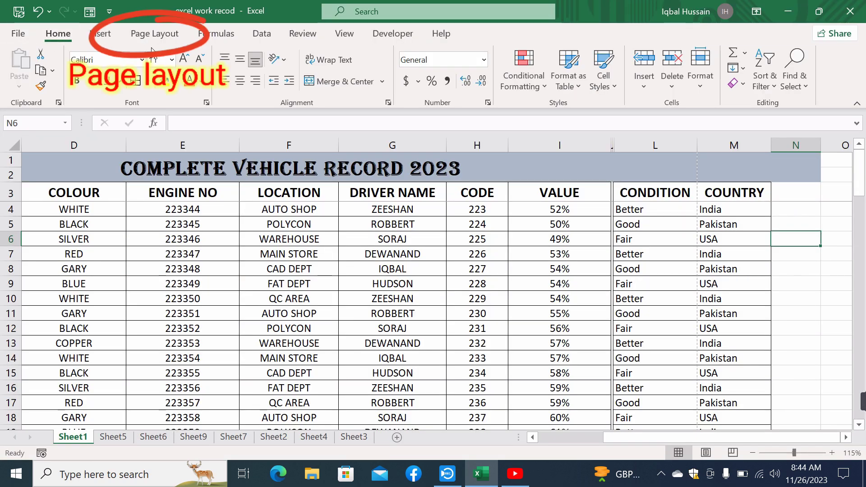
Set rows 1 to 3 ($1:$3) to repeat at the top of each printed page and check page 2 in the preview
click(163, 36)
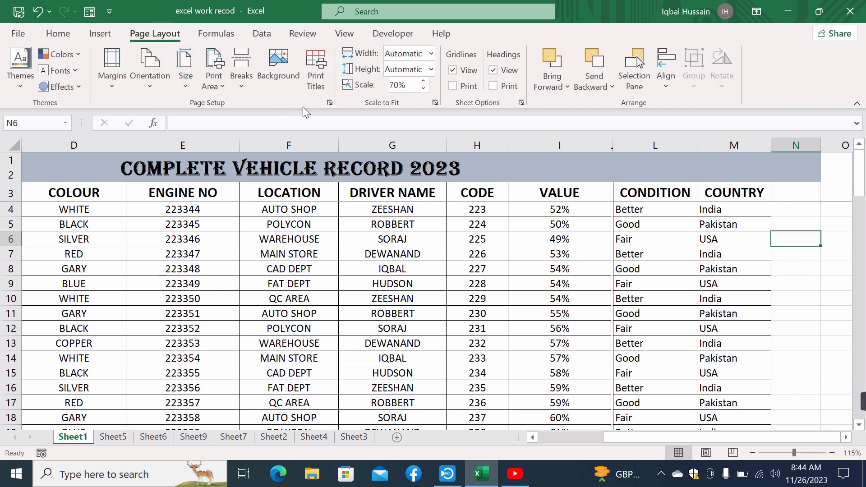
click(315, 83)
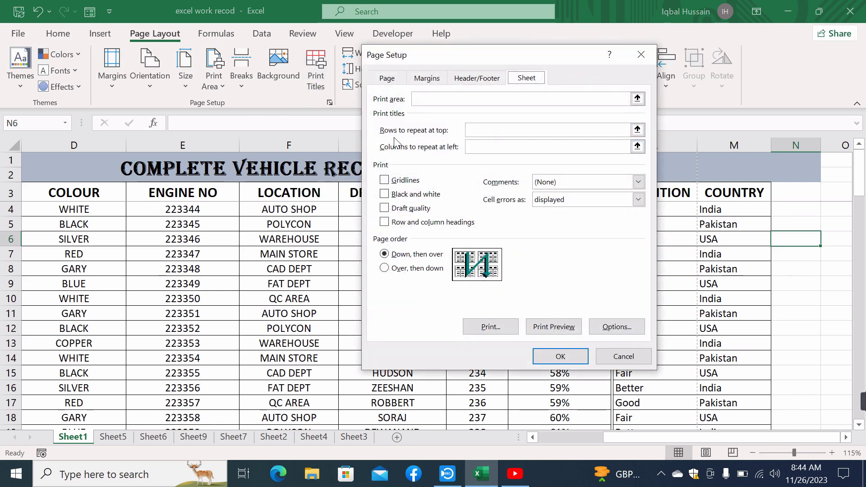
click(498, 130)
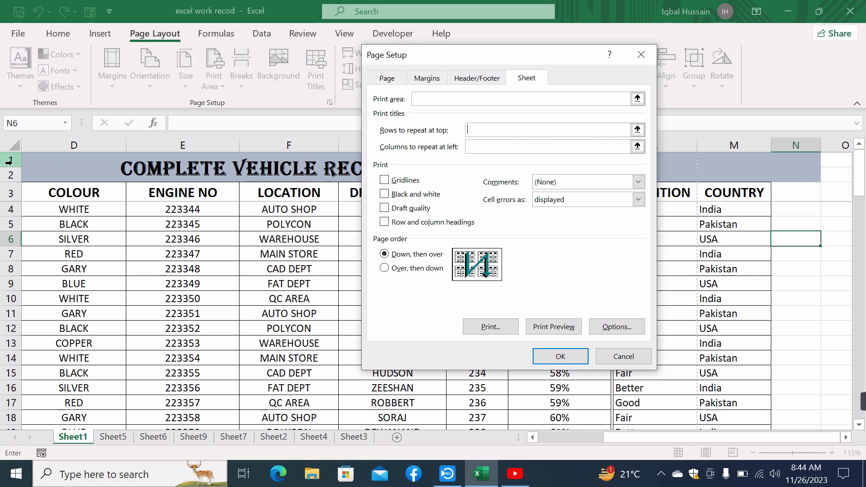
drag(8, 161, 6, 190)
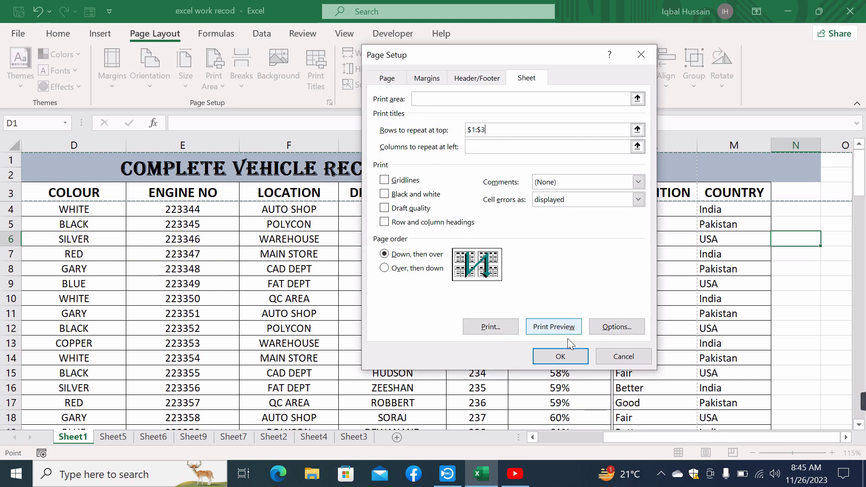
click(567, 356)
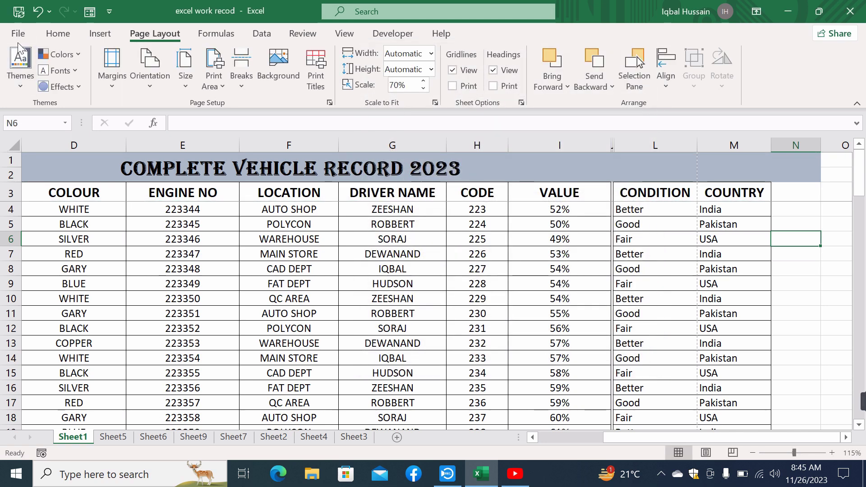
click(18, 34)
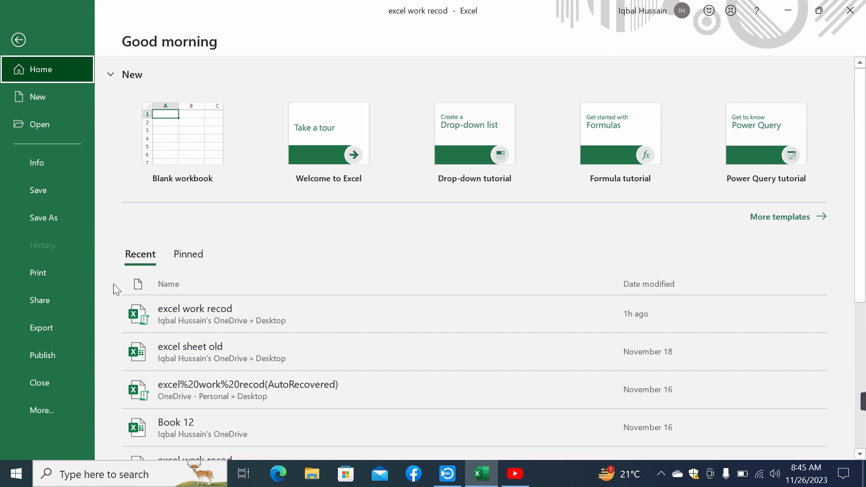
click(79, 274)
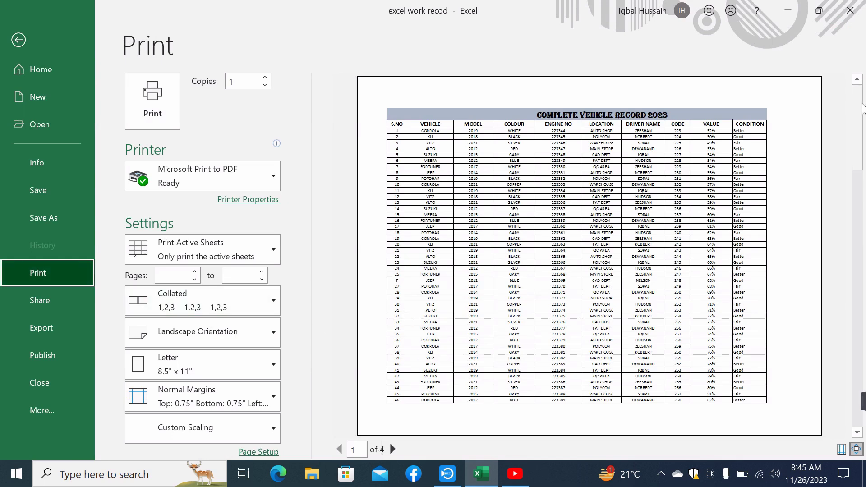
drag(860, 134, 860, 179)
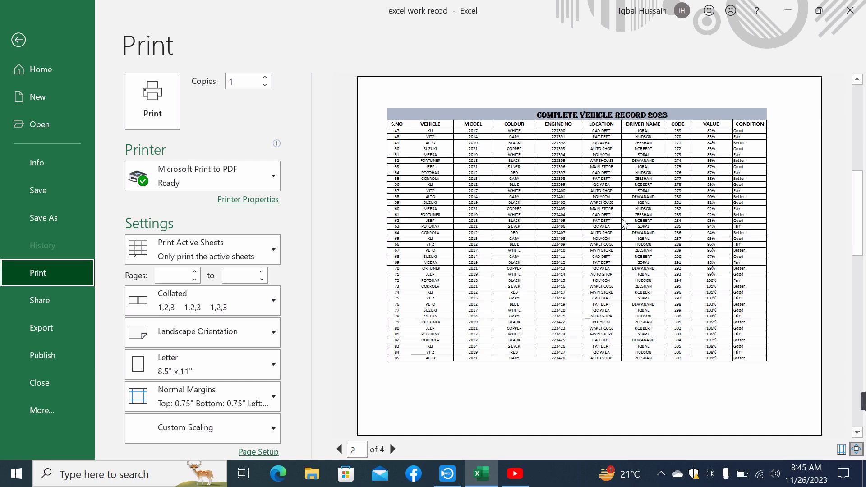
drag(862, 213, 865, 117)
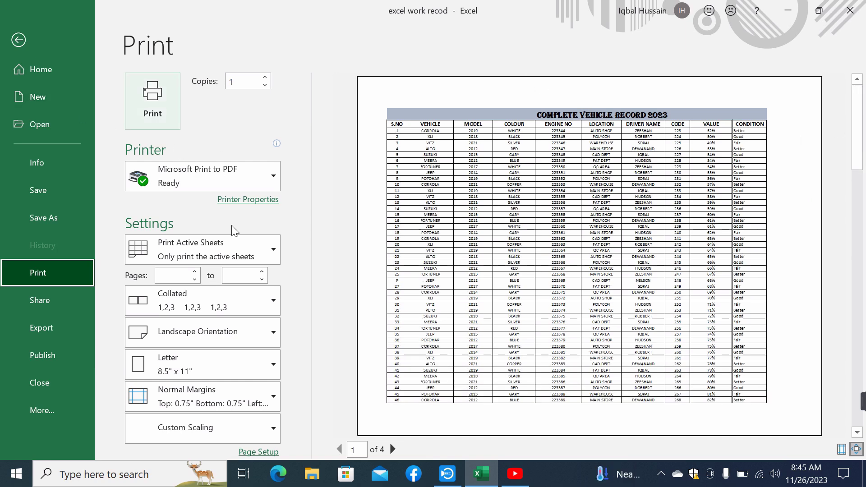
Add the predefined "Page 1" page-number footer to the printed sheet, leaving the header set to (none)
click(268, 451)
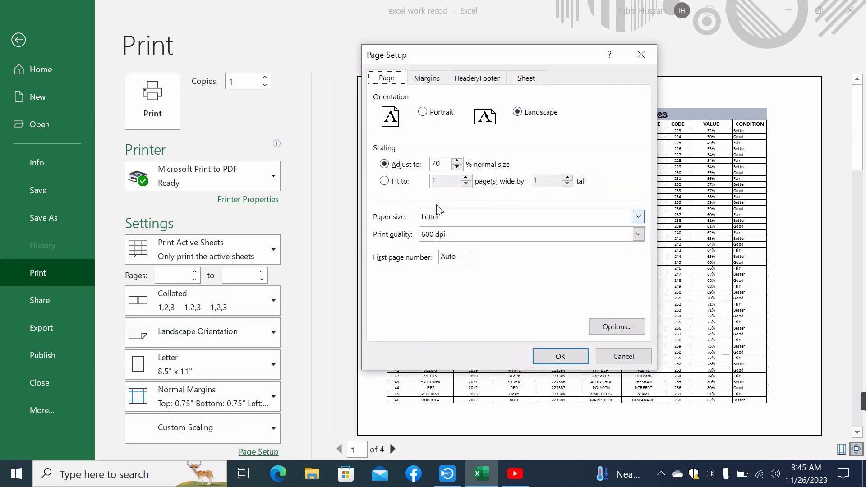
click(471, 82)
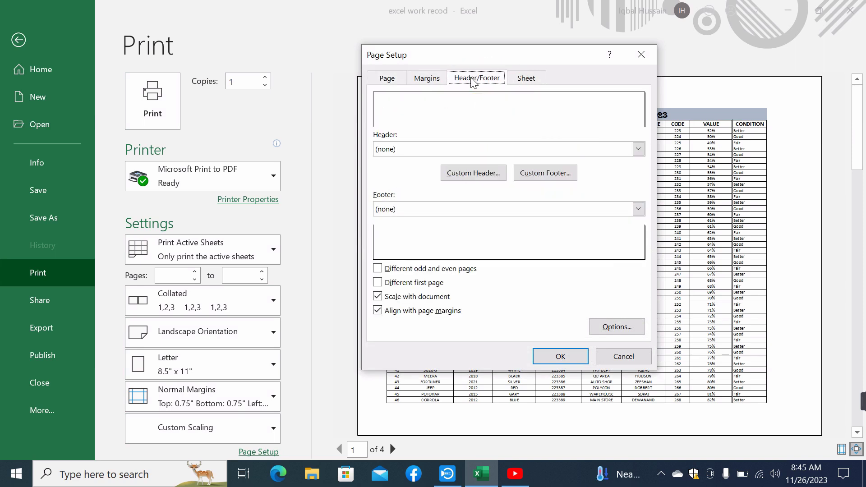
click(637, 149)
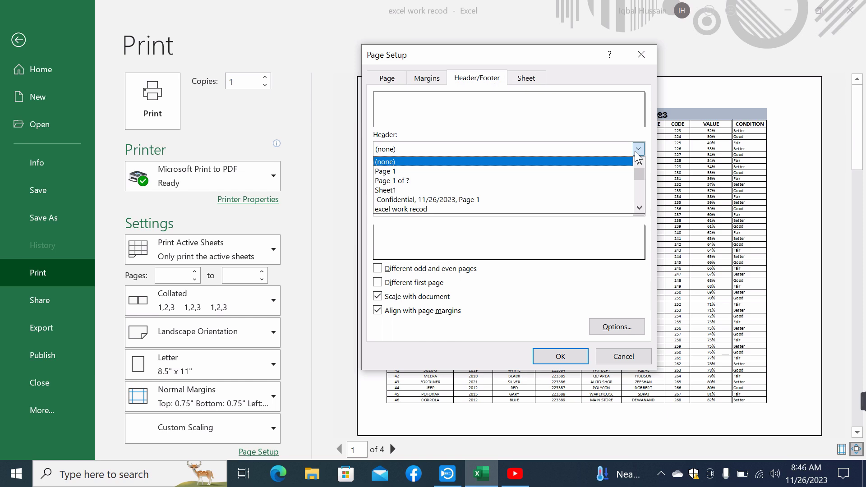
click(635, 151)
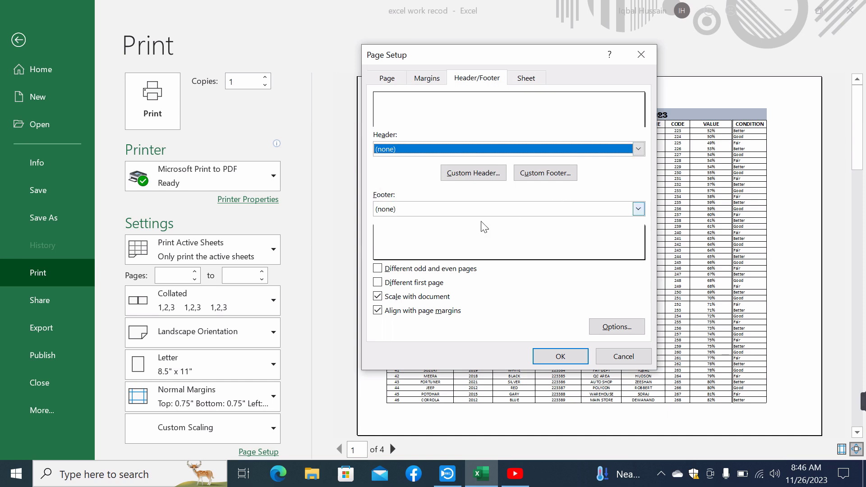
click(639, 210)
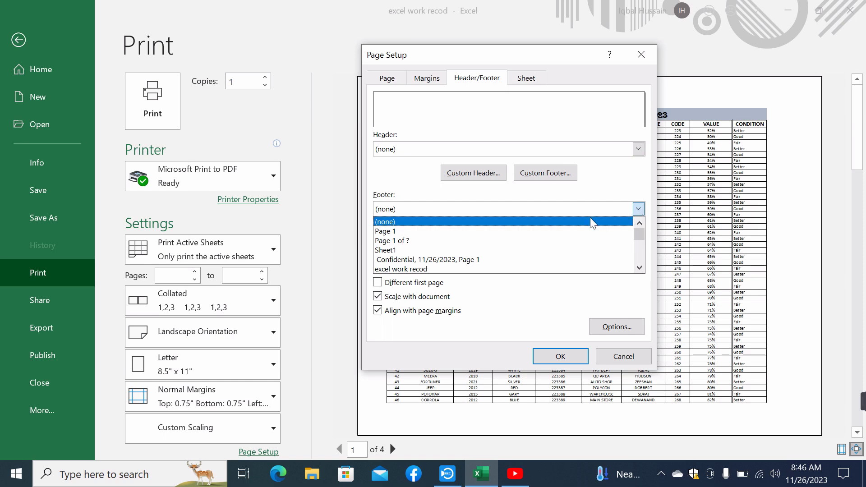
click(538, 233)
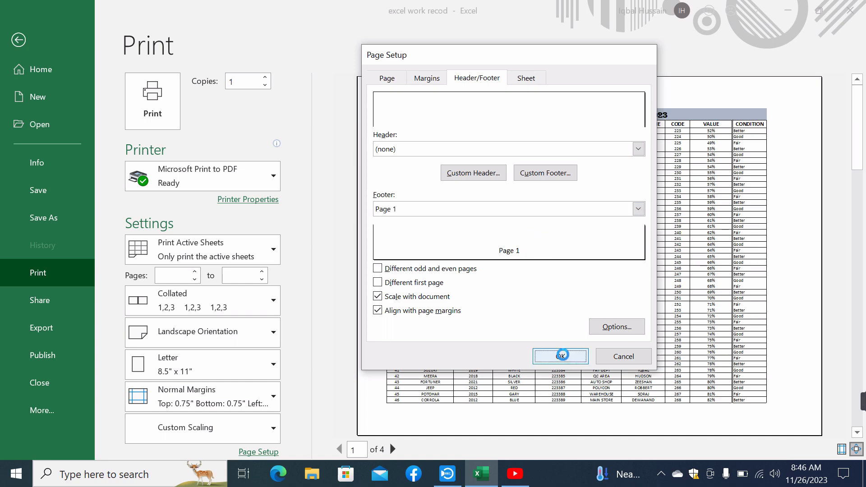
click(561, 356)
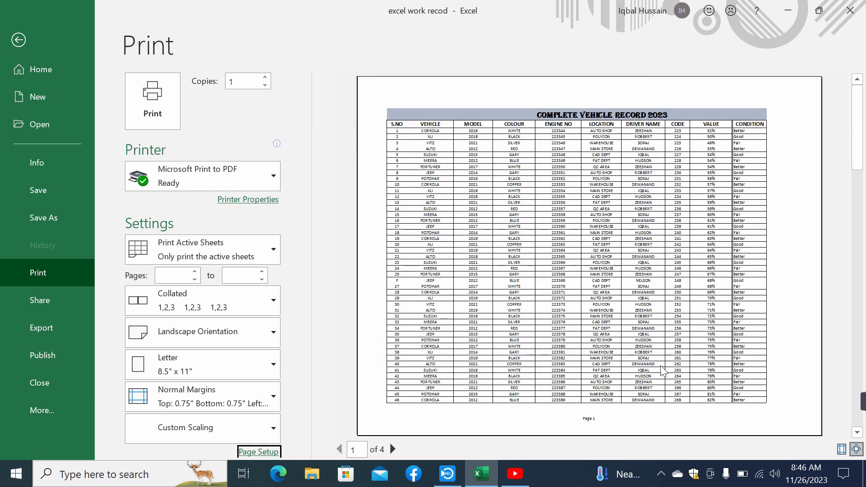
Examine the table and the page-number footer on pages 1 to 3 in the print preview
click(667, 359)
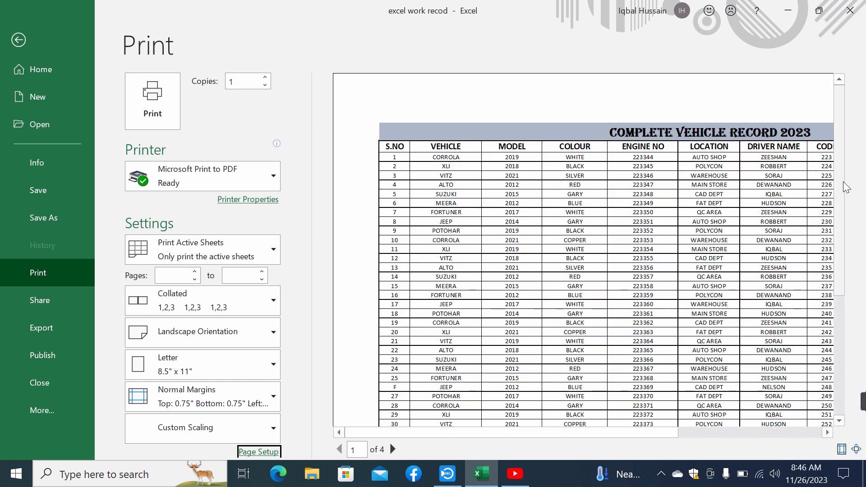
drag(843, 185, 843, 250)
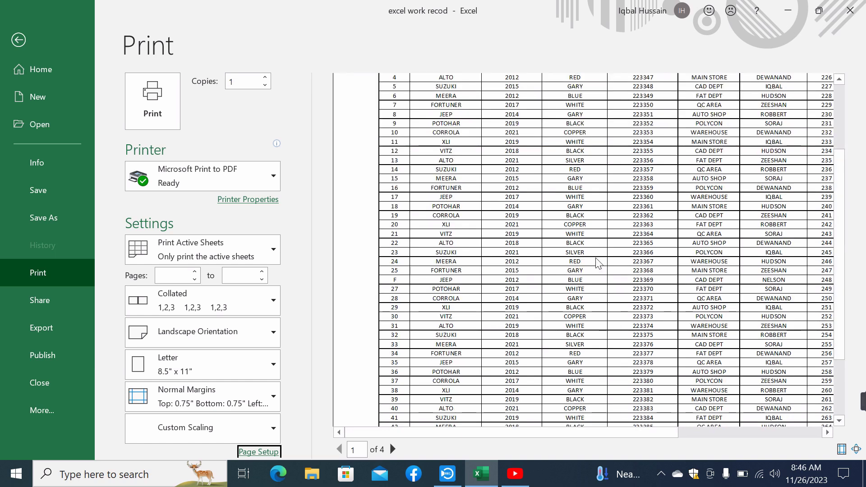
click(598, 263)
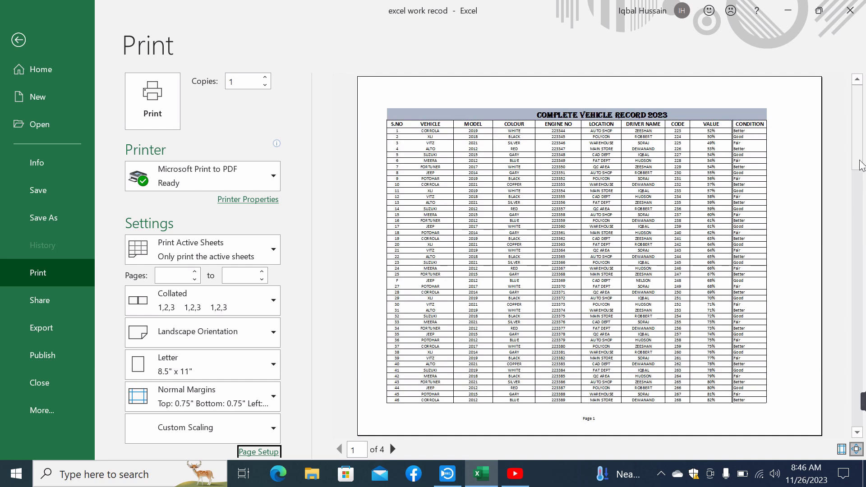
click(859, 195)
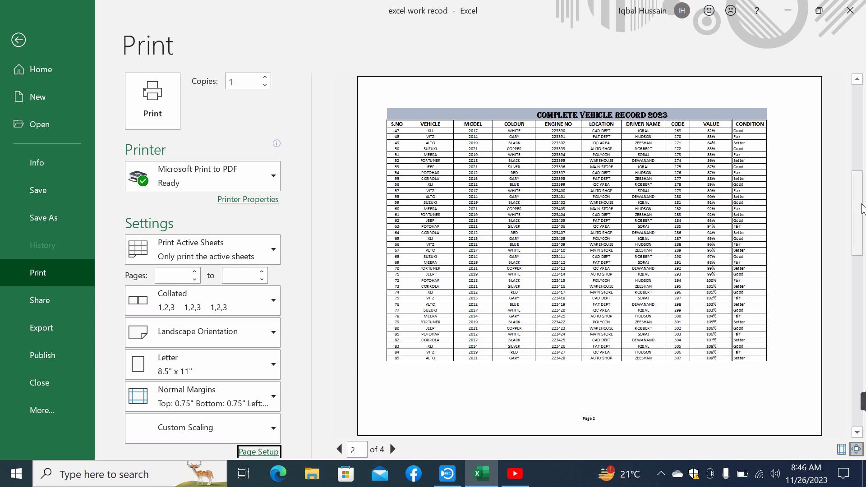
click(860, 246)
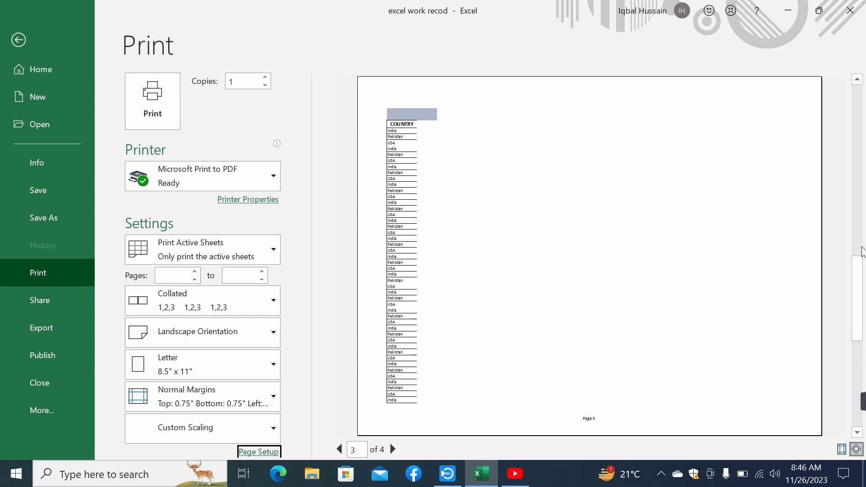
click(863, 251)
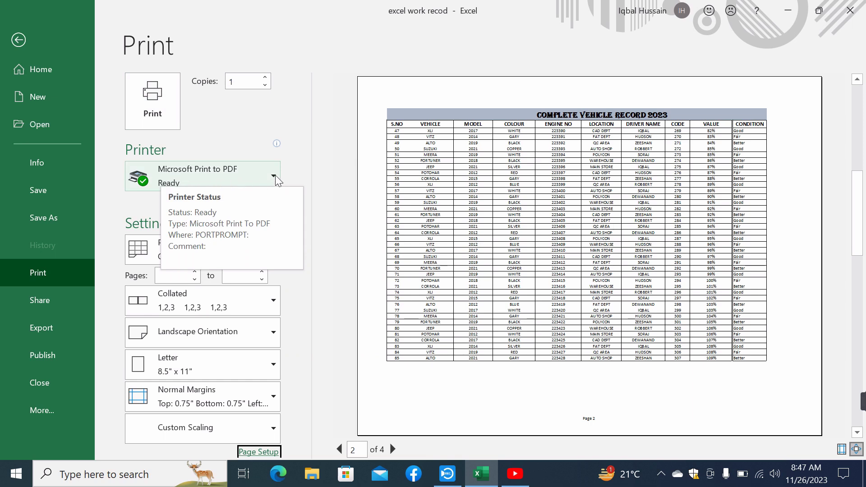
Select Microsoft Print to PDF as the printer and return to the worksheet without printing
click(273, 176)
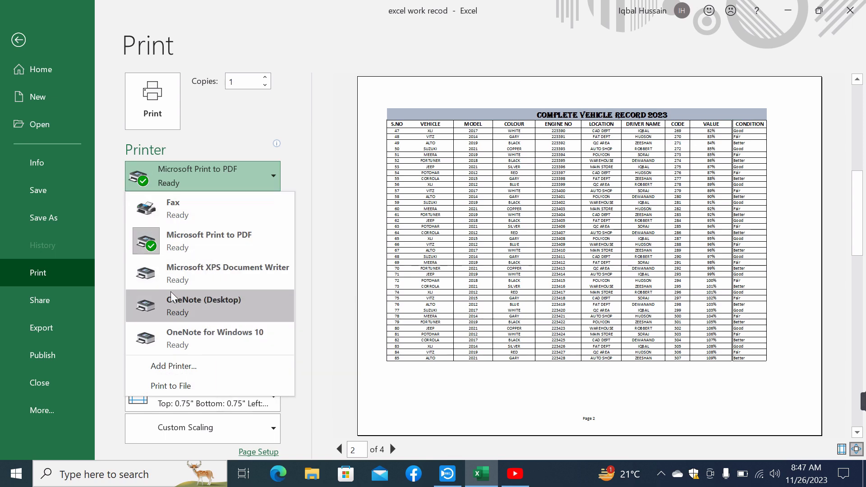
click(191, 245)
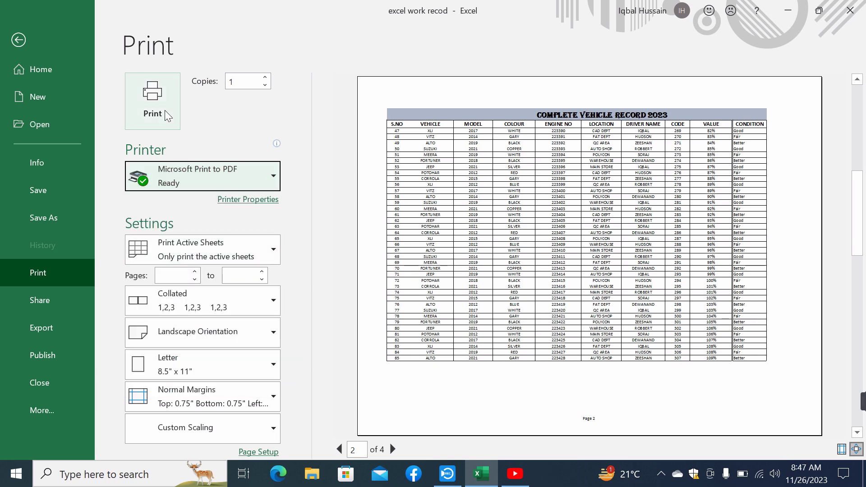
click(17, 40)
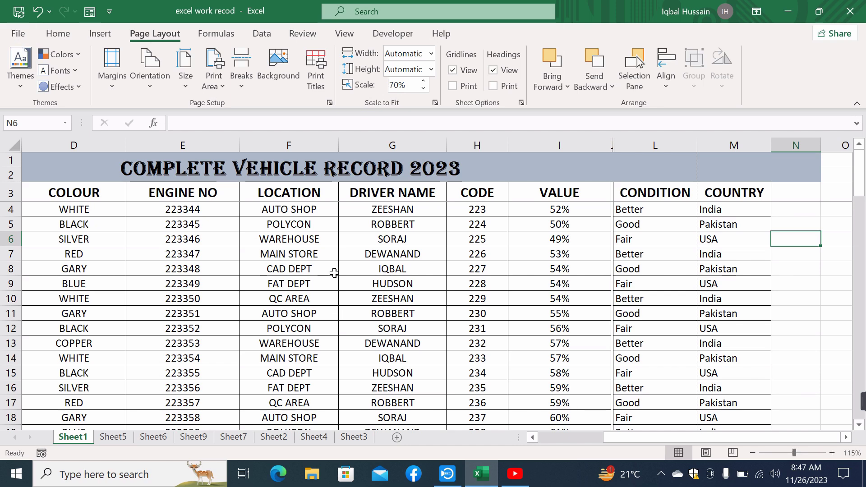
click(446, 474)
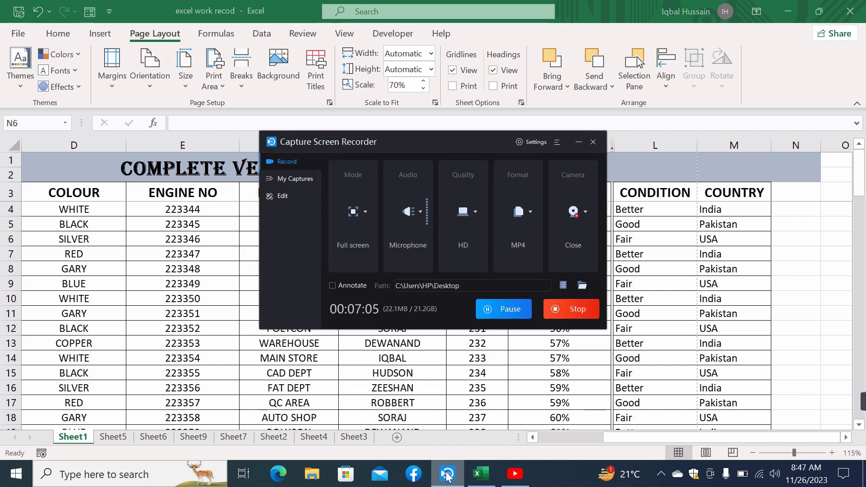